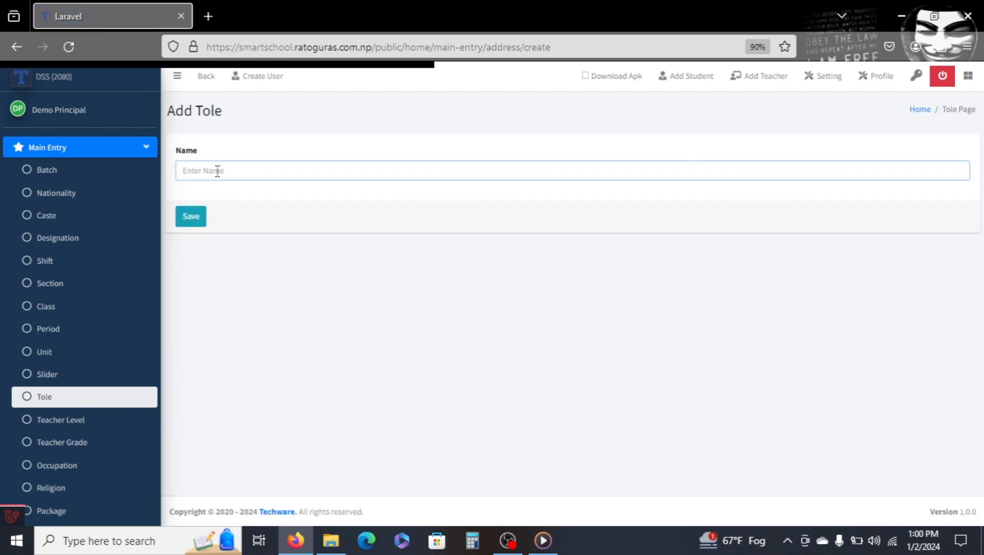
# Add a new tole named "ailnigam" and save it.
pyautogui.write('s')
pyautogui.press('BackSpace')
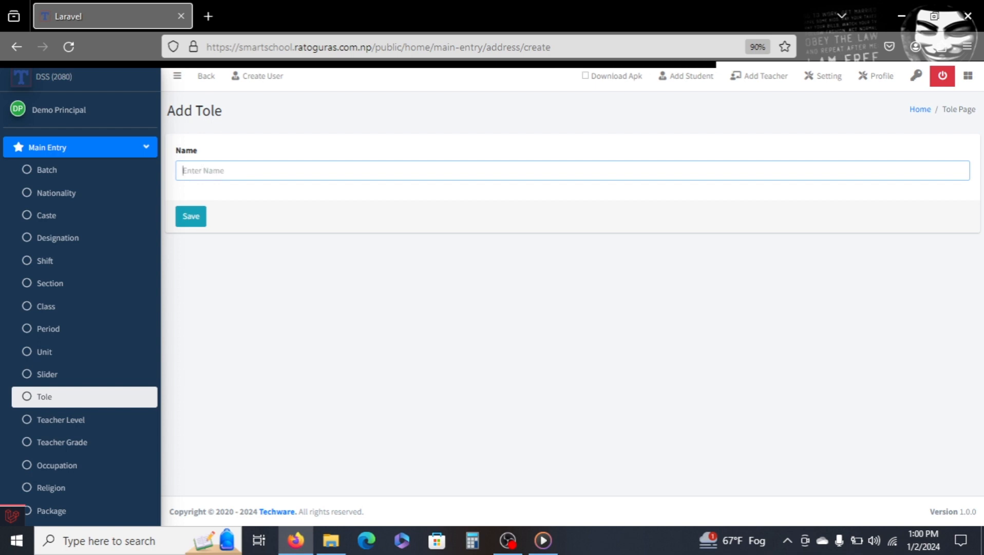
pyautogui.write('ailnigam')
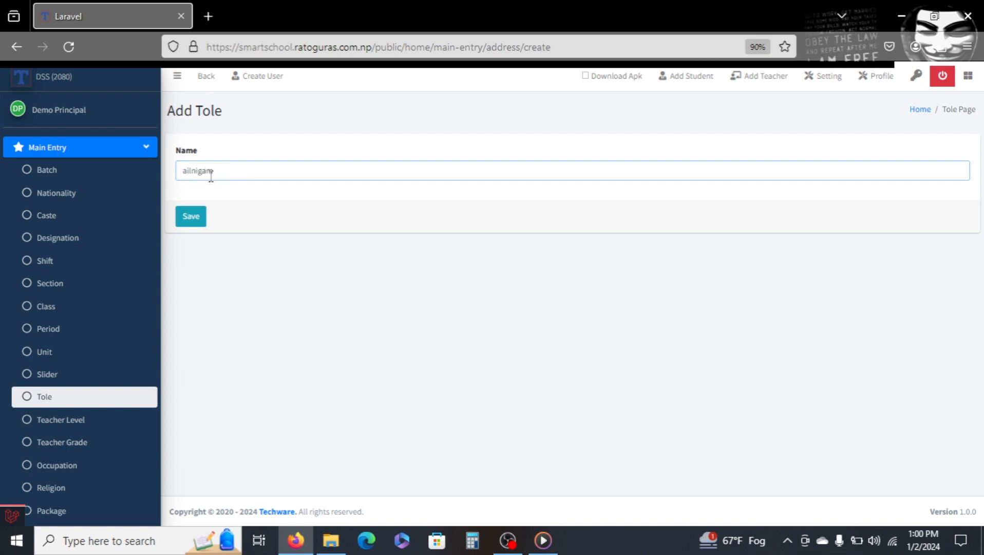
pyautogui.click(189, 226)
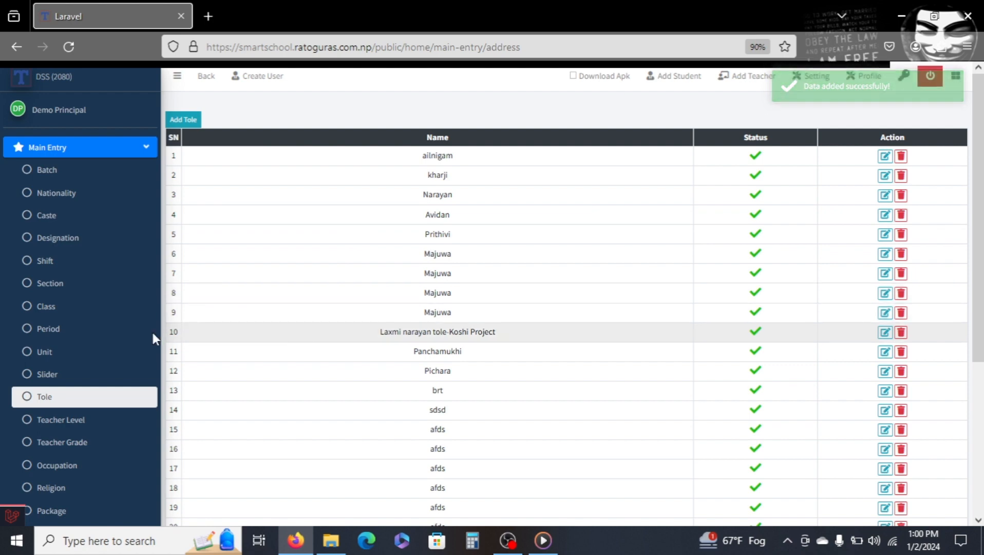
# Add a new teacher level named "higher secondary" and save it.
pyautogui.click(74, 430)
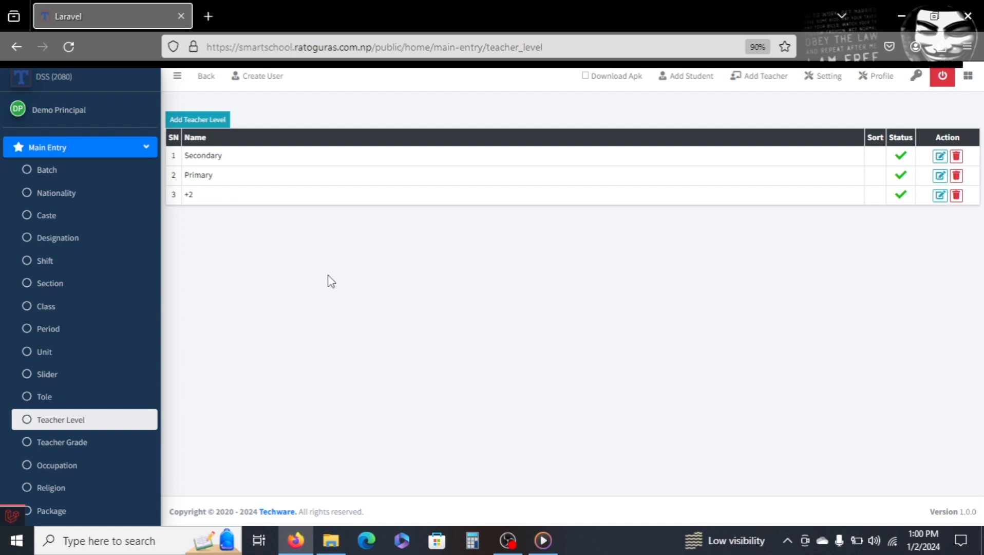
pyautogui.click(187, 122)
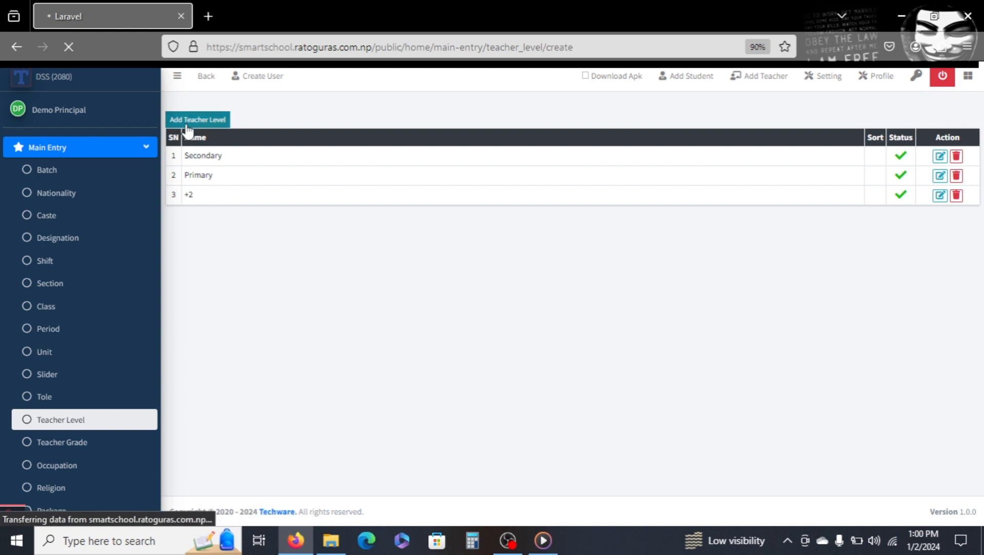
pyautogui.click(193, 177)
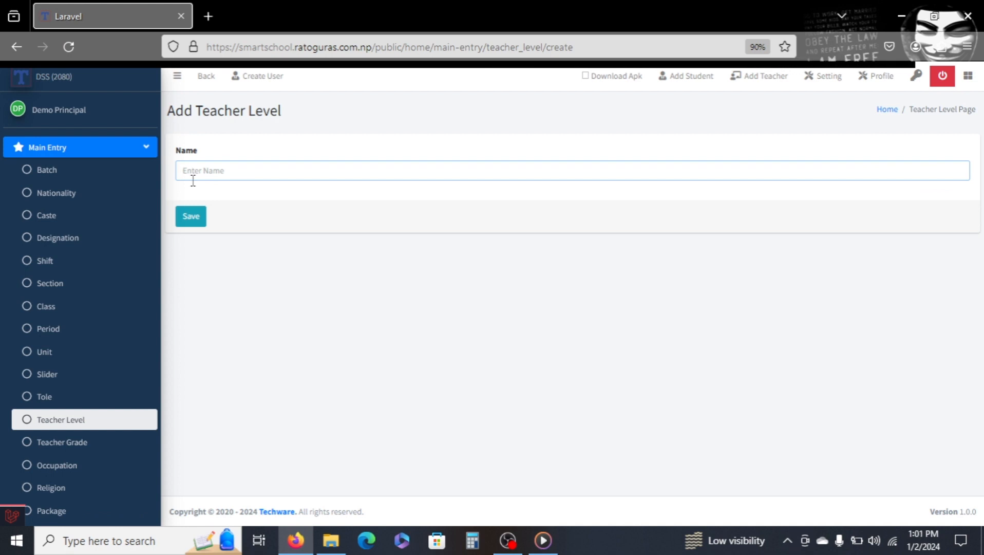
pyautogui.write('higher secondary')
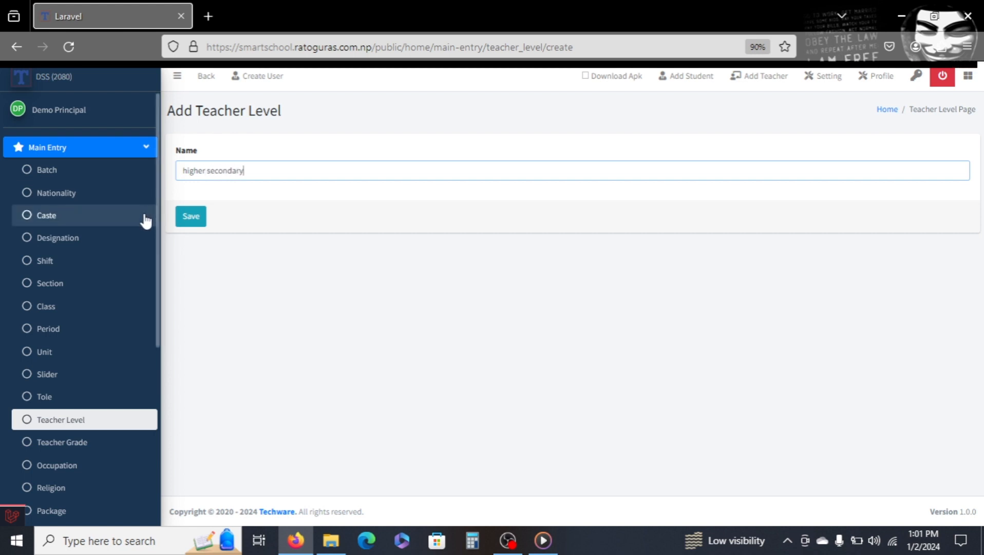
pyautogui.click(192, 222)
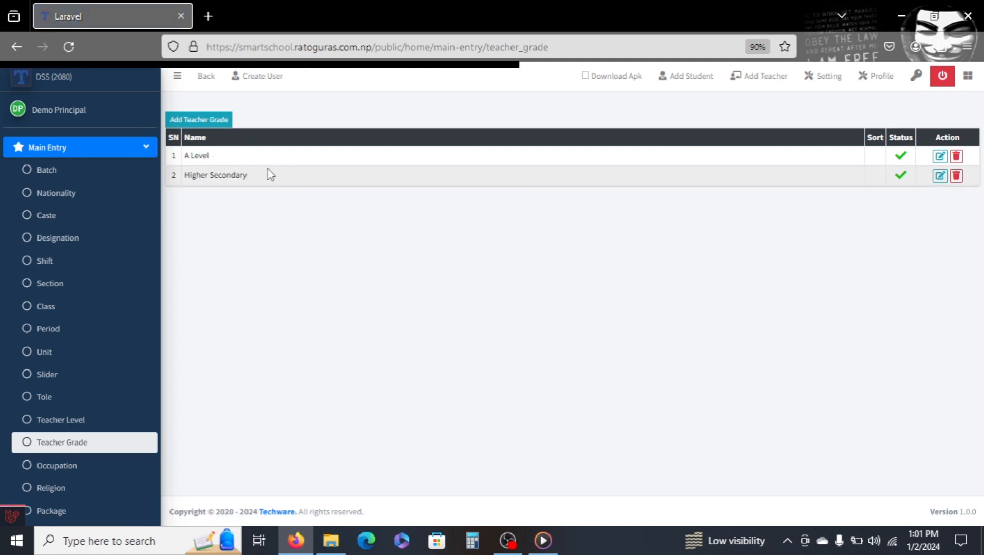
# Create a new teacher grade named "Blevel" and save it.
pyautogui.click(220, 122)
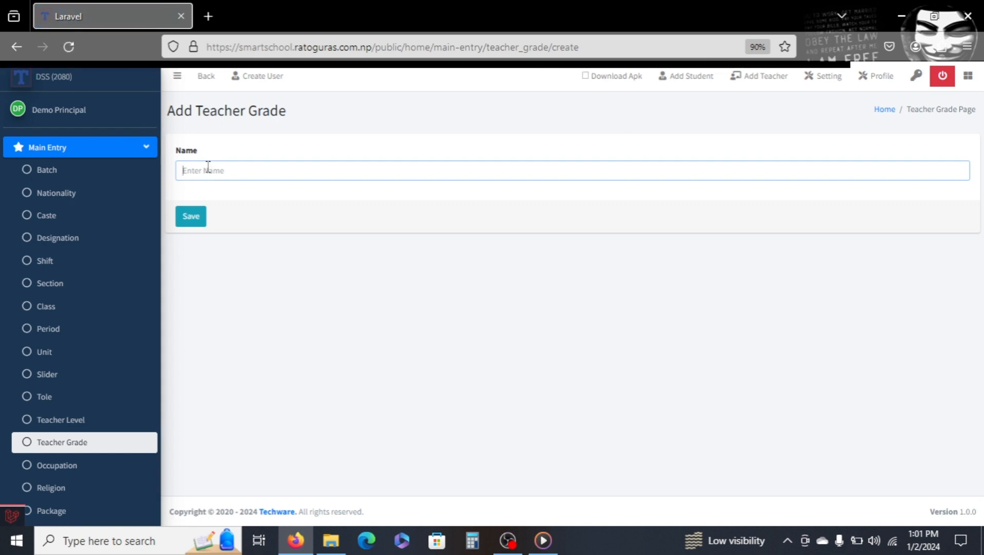
pyautogui.write('b')
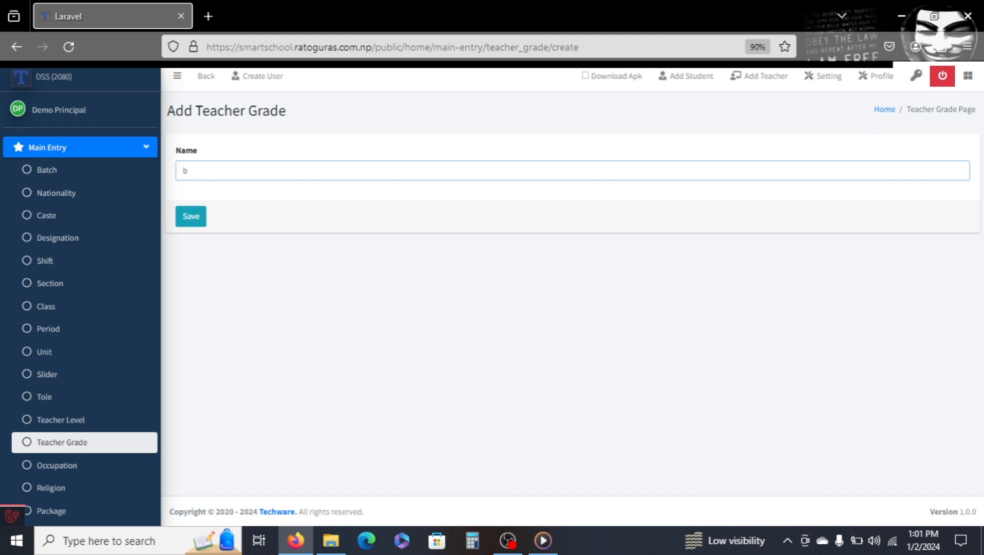
pyautogui.click(204, 219)
pyautogui.click(212, 170)
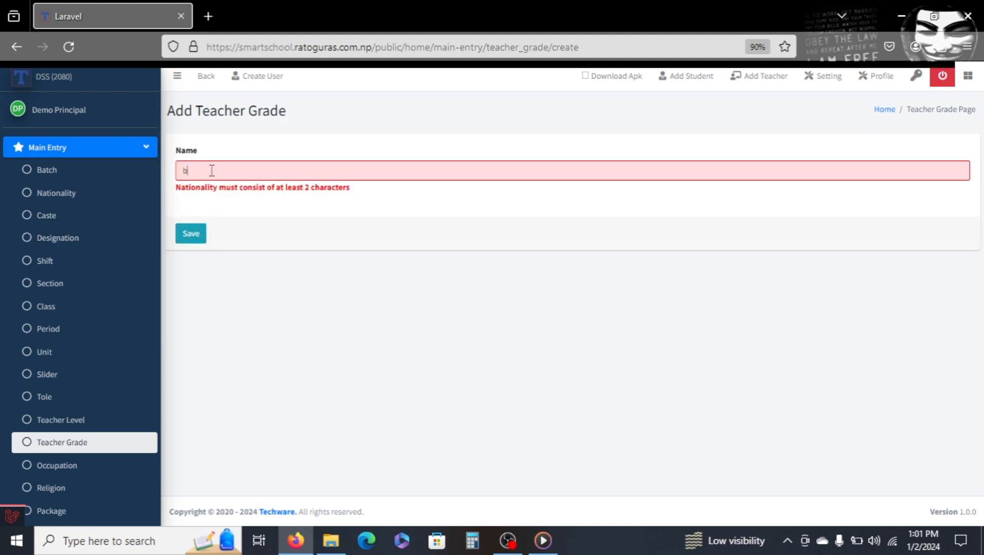
pyautogui.press('BackSpace')
pyautogui.write('Blevel')
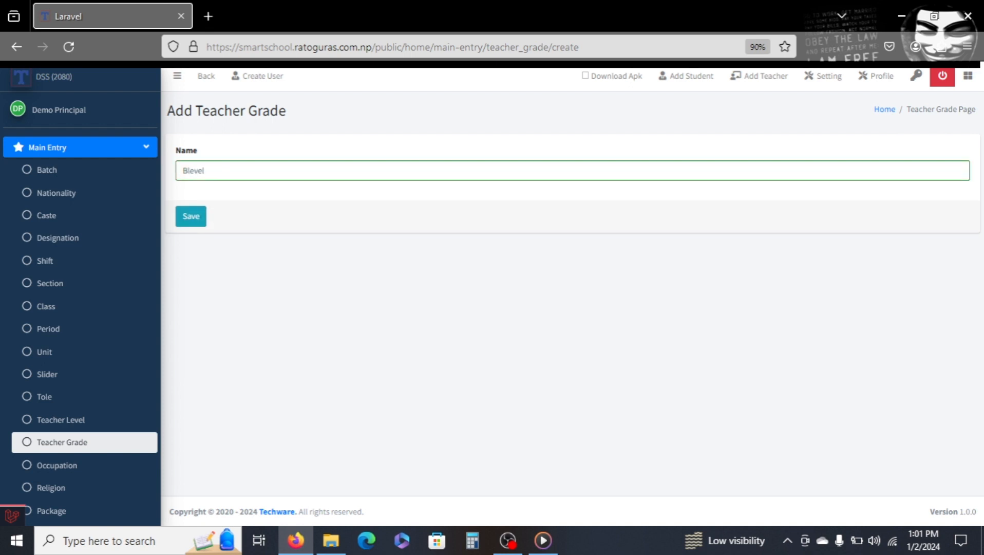
pyautogui.click(196, 222)
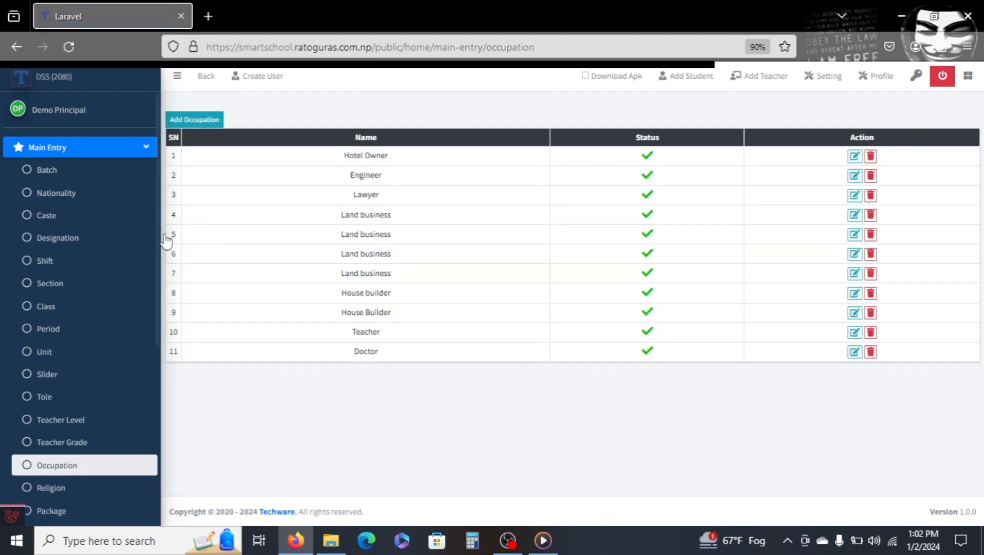
# Add a new occupation named "accountant" and save it.
pyautogui.click(202, 128)
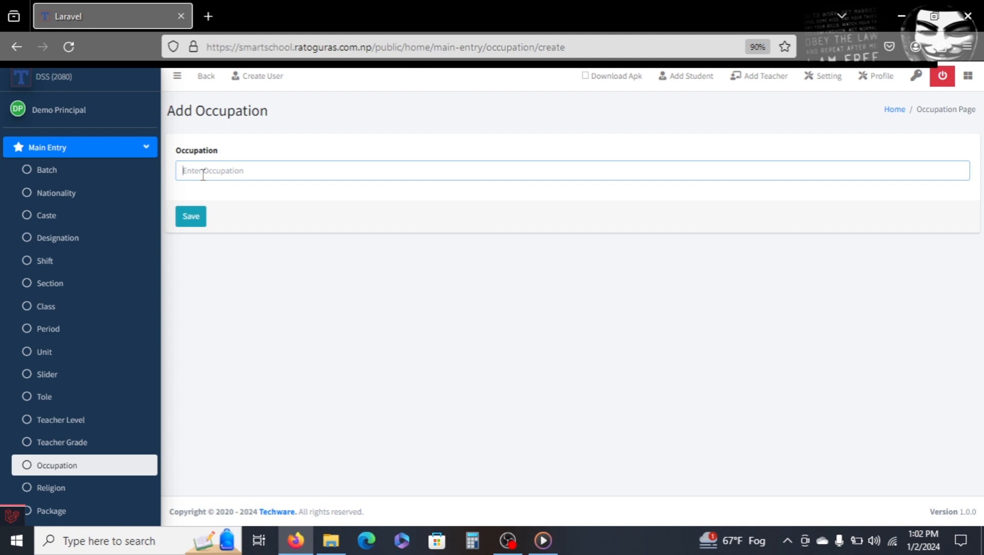
pyautogui.write('accountant')
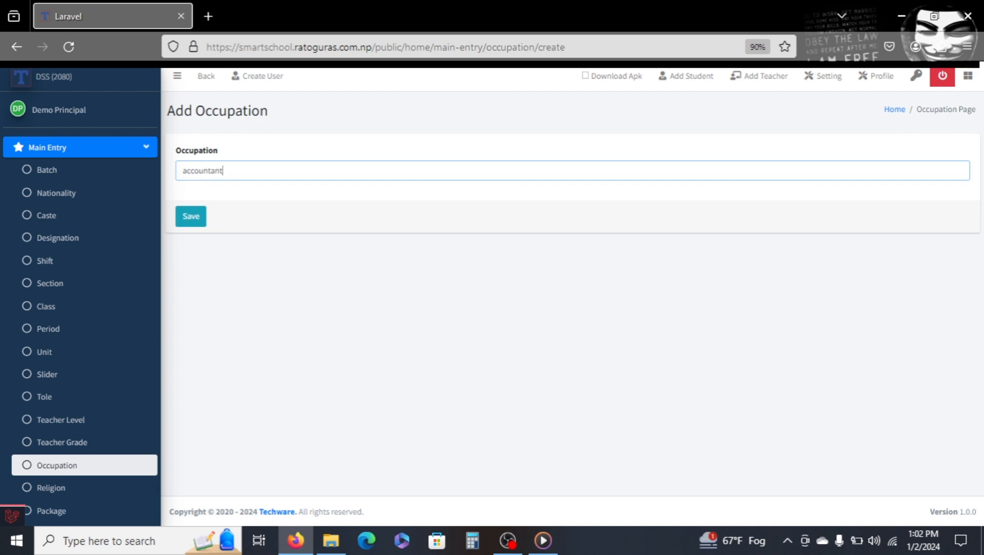
pyautogui.click(187, 222)
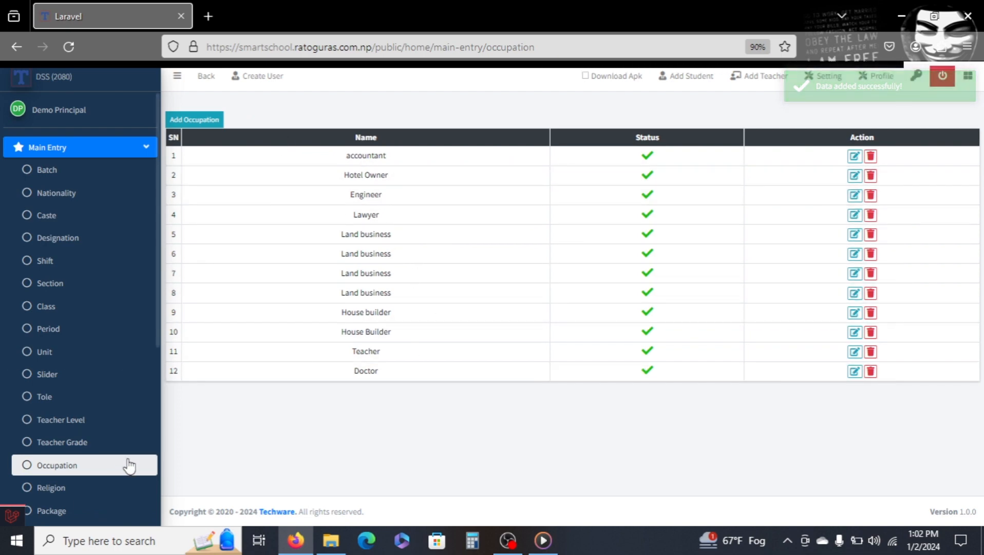
# Add a new religion named "christiniaty" and save it.
pyautogui.scroll(-1, 114, 481)
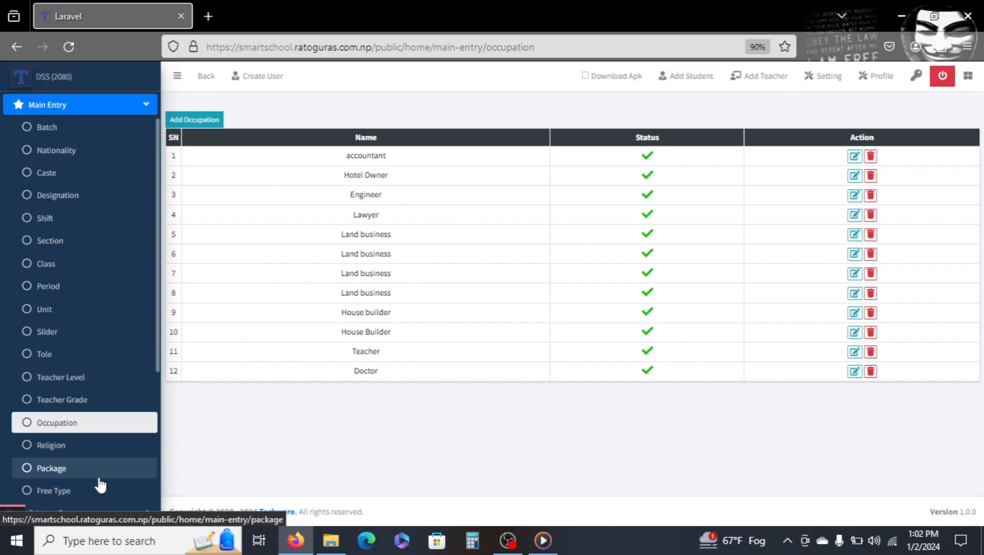
pyautogui.click(79, 450)
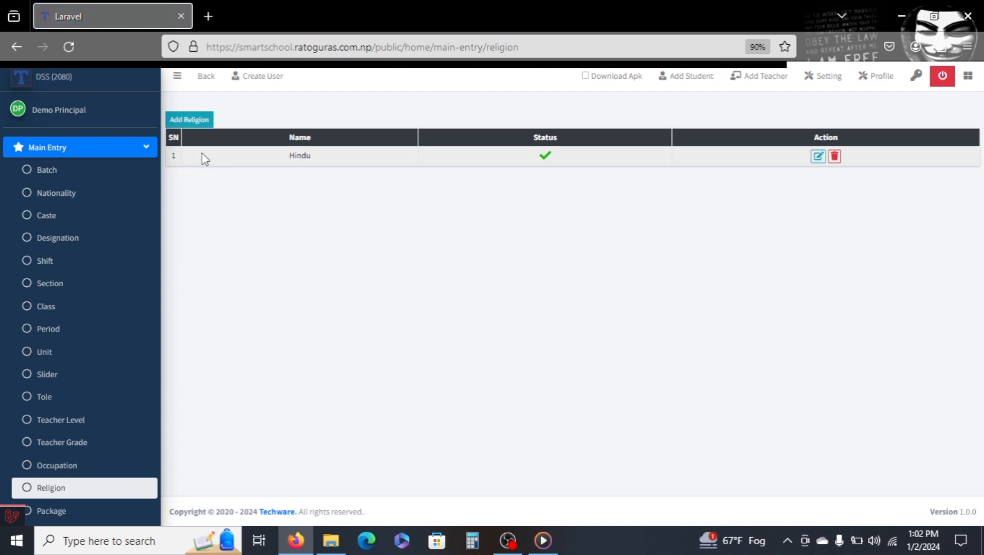
pyautogui.click(189, 119)
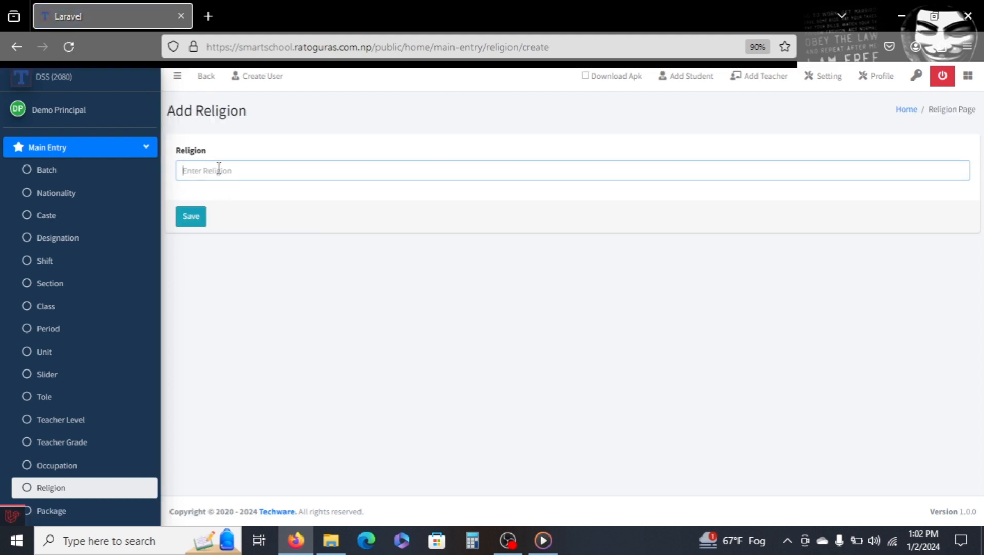
pyautogui.write('christiniaty')
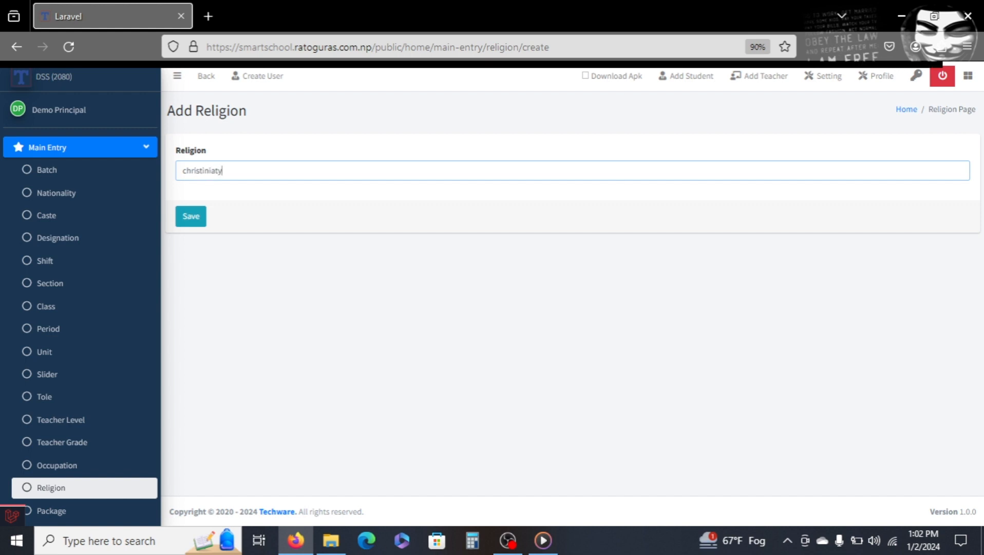
pyautogui.click(195, 205)
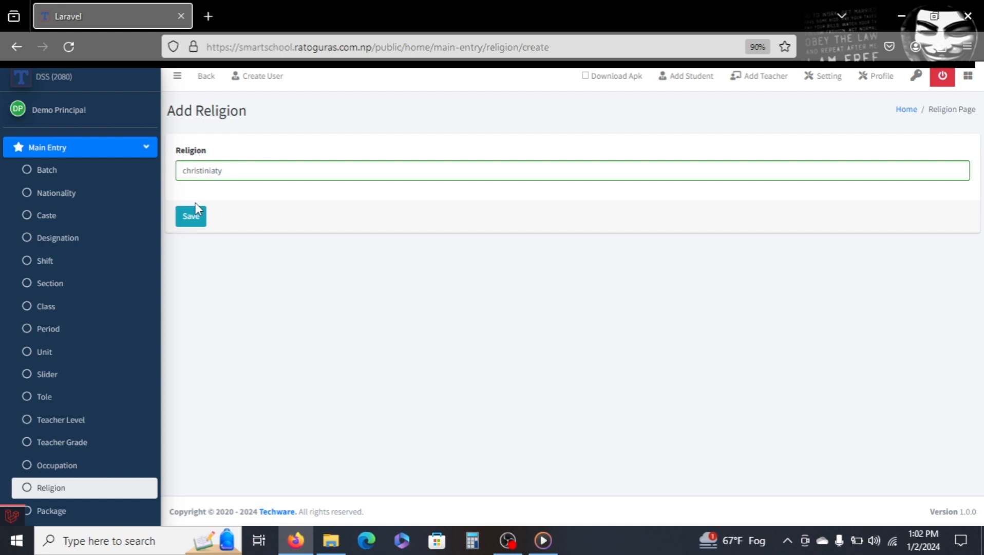
pyautogui.click(190, 218)
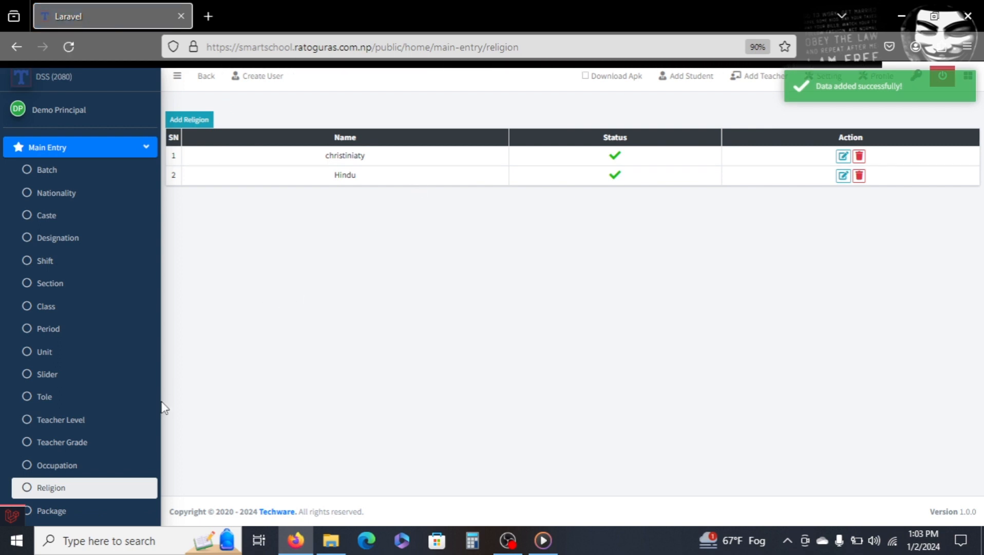
# Open the form for adding a new package.
pyautogui.scroll(-2, 96, 404)
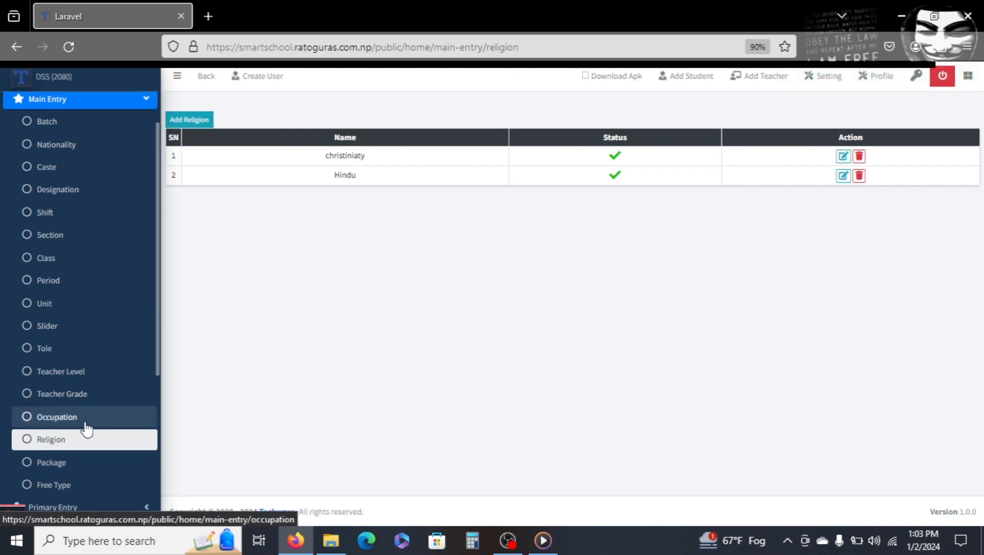
pyautogui.click(55, 462)
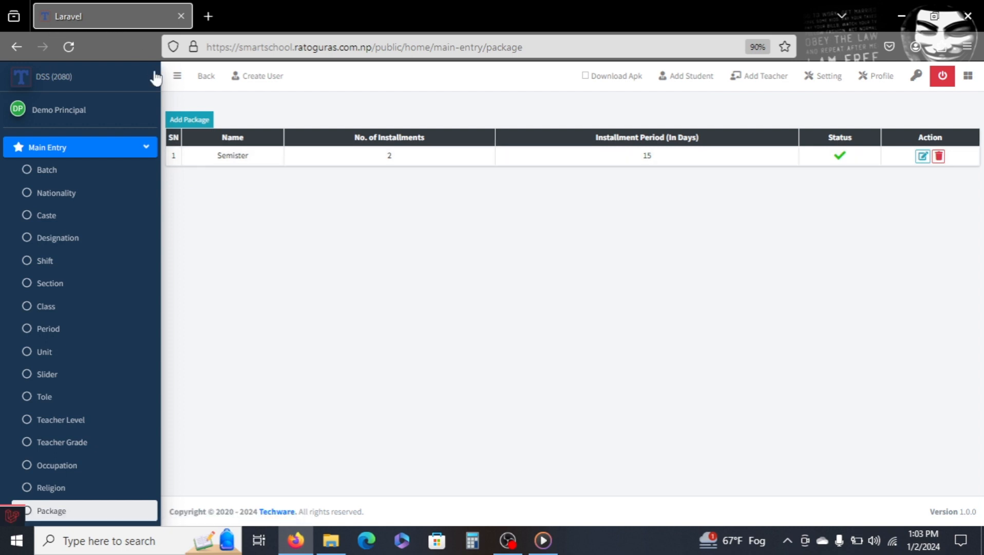
pyautogui.click(190, 120)
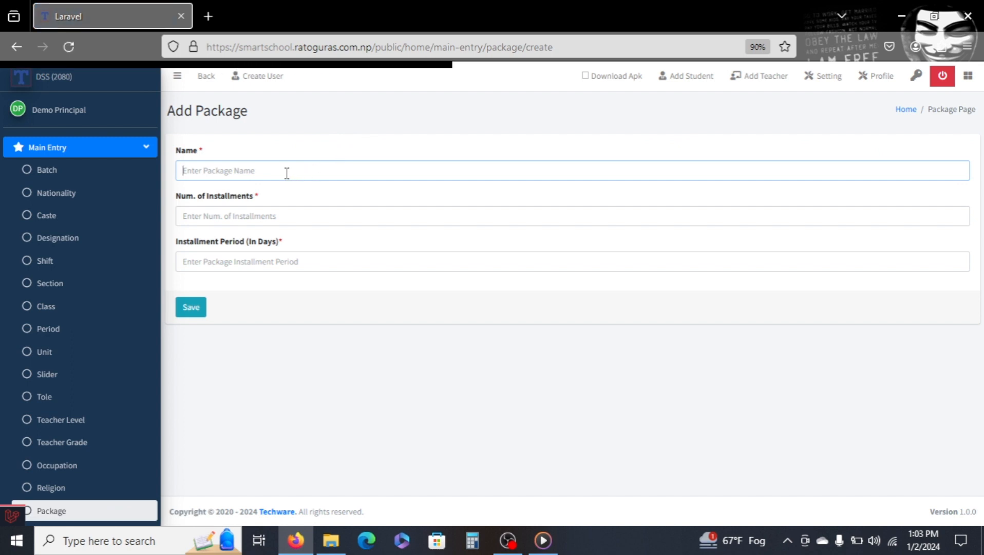
pyautogui.click(253, 213)
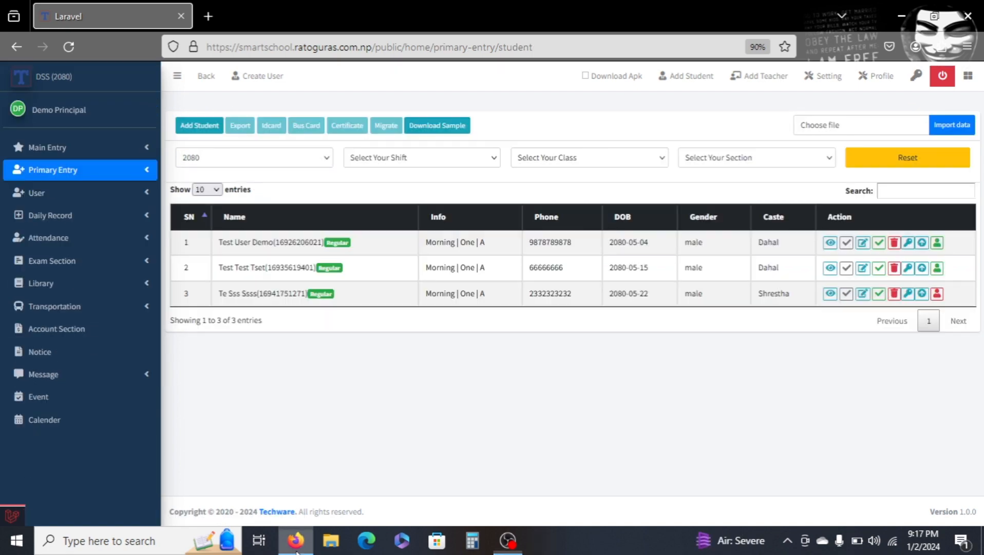
# Open the Add Student form under Primary Entry and review its fields, shift and class options.
pyautogui.click(90, 177)
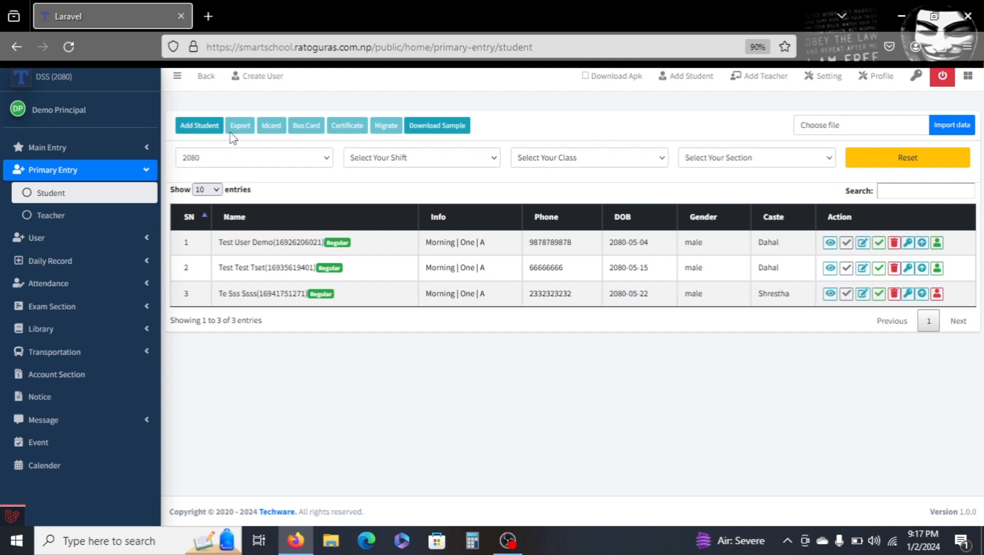
pyautogui.click(193, 129)
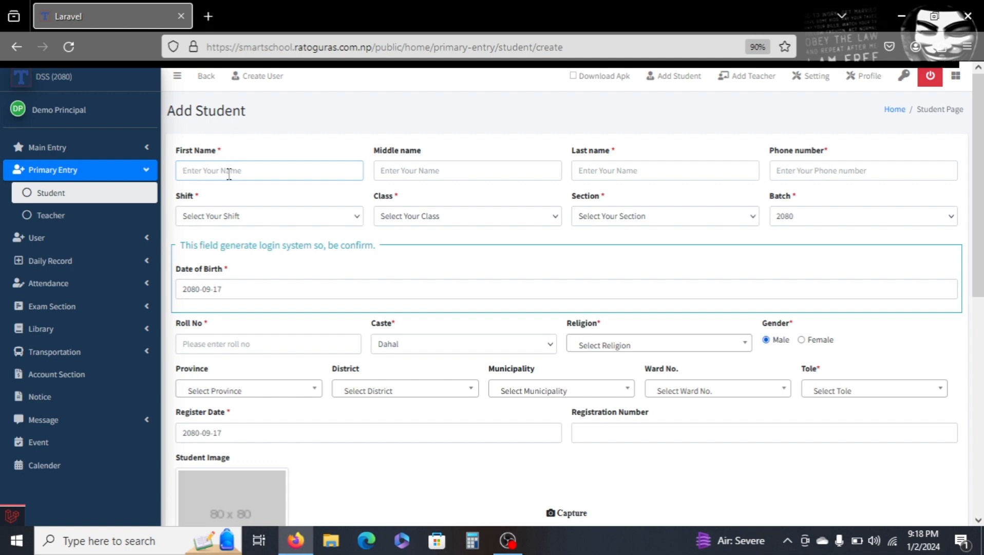
pyautogui.click(385, 175)
pyautogui.click(608, 177)
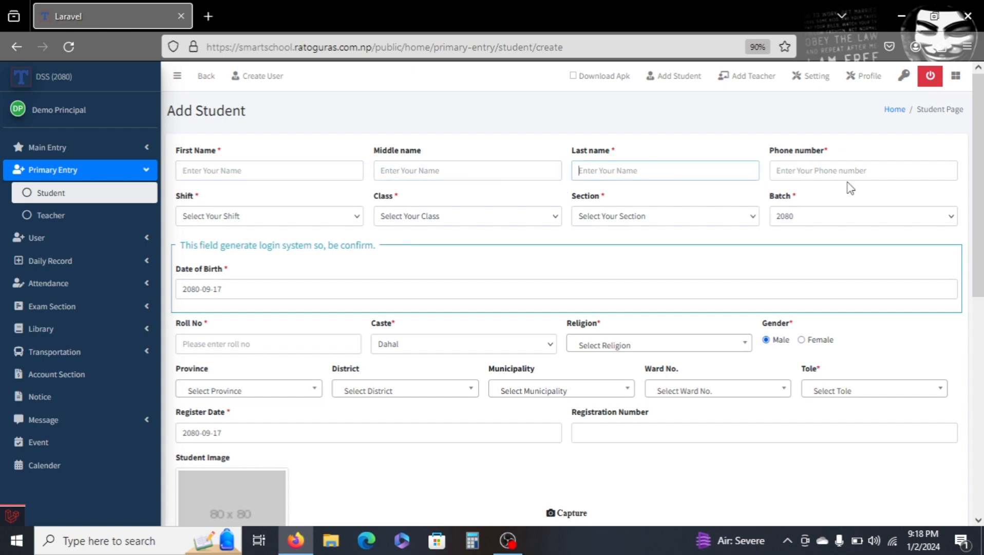
pyautogui.click(846, 179)
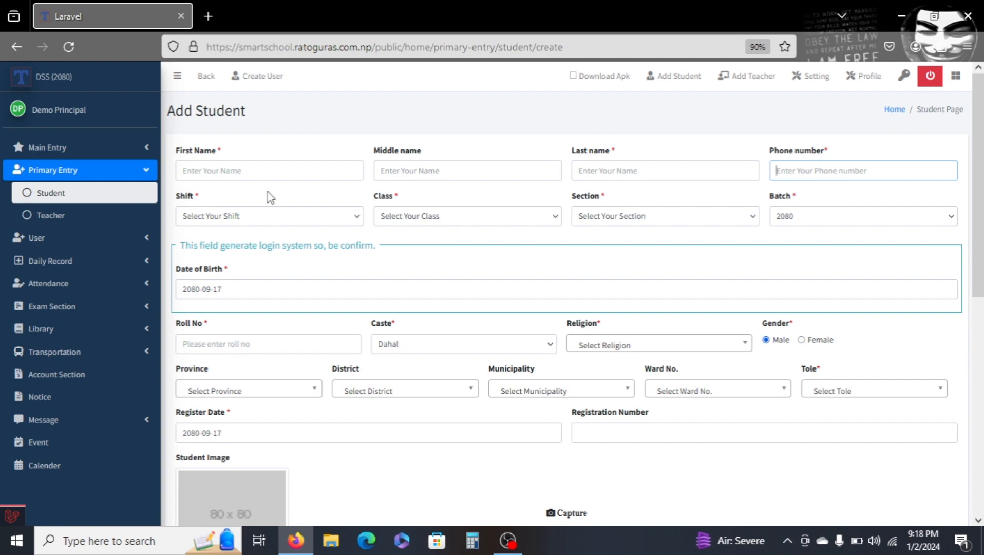
pyautogui.click(265, 221)
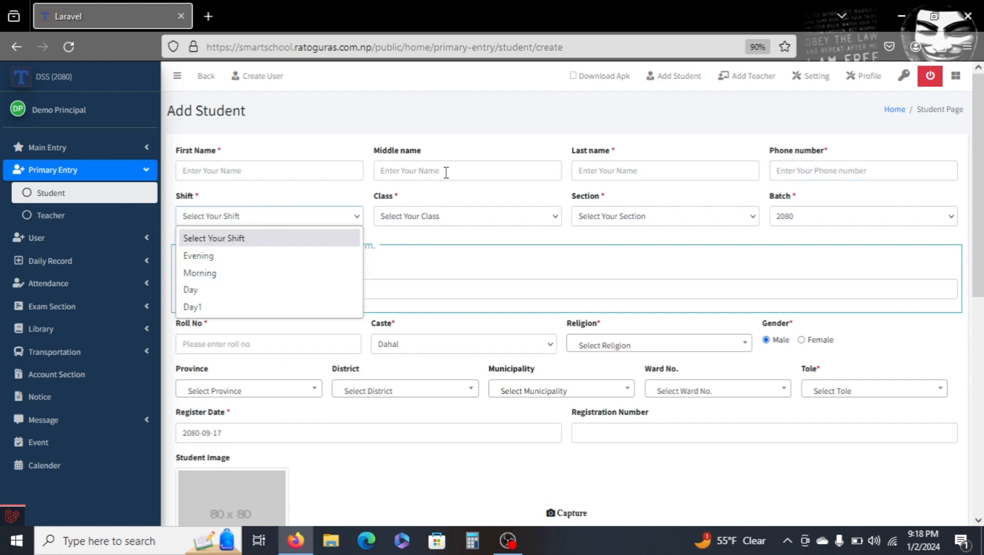
pyautogui.click(443, 220)
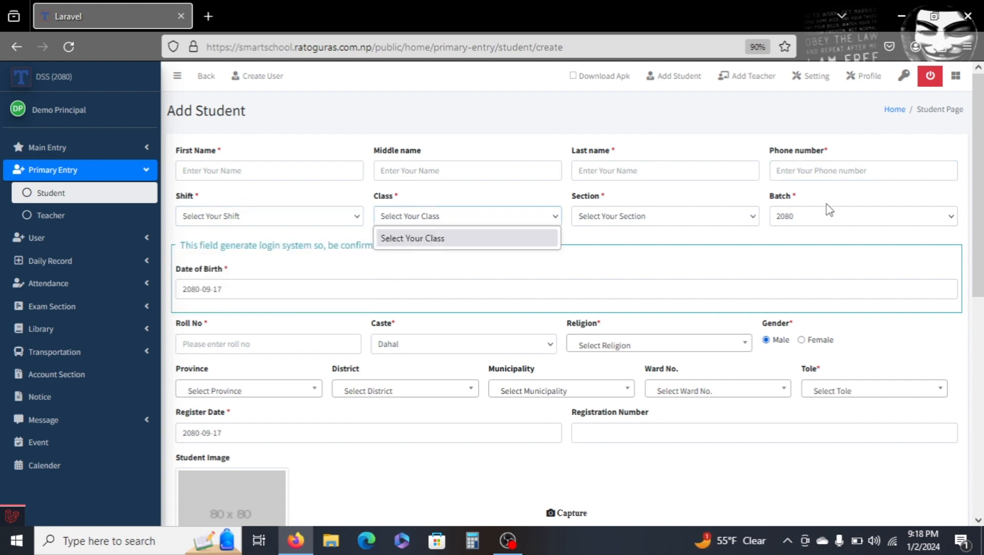
pyautogui.click(755, 226)
pyautogui.scroll(-2, 757, 233)
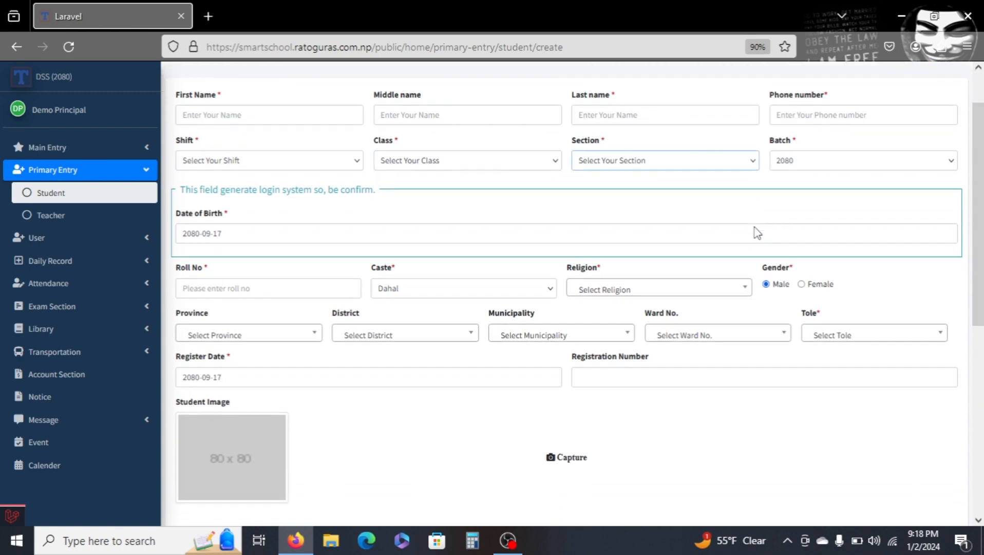
pyautogui.scroll(-1, 757, 232)
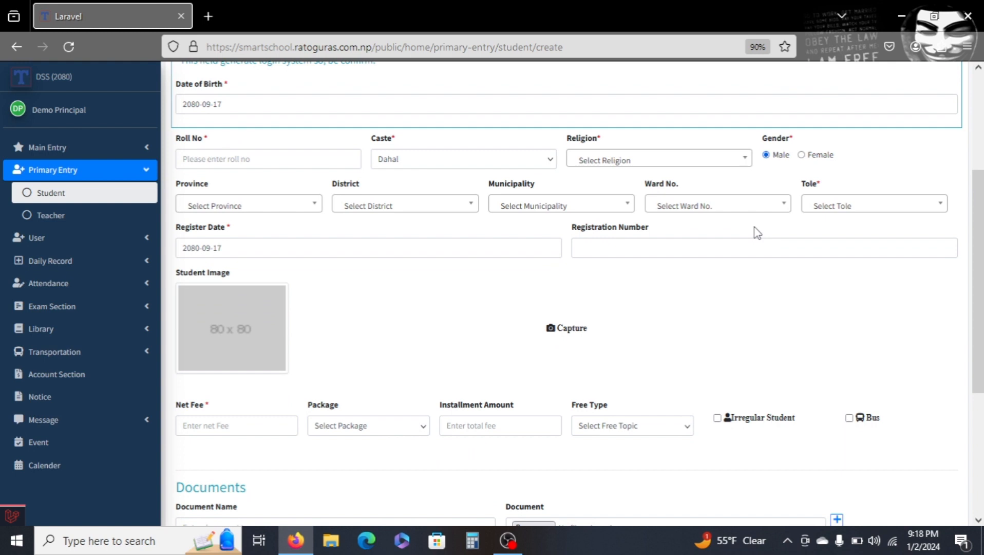
pyautogui.scroll(-1, 767, 213)
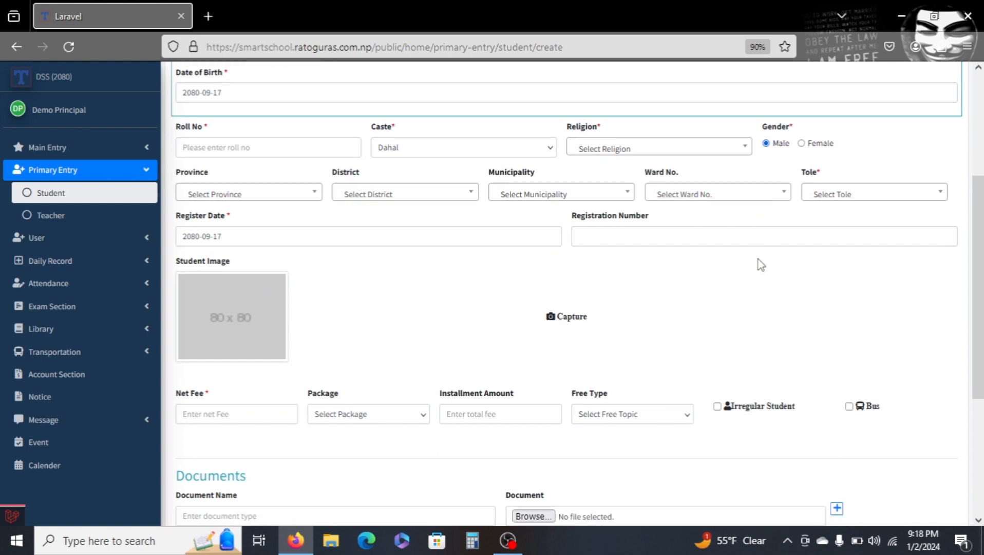
# Scroll through the rest of the Add Student form to review the image, fee, documents and parent information fields.
pyautogui.scroll(-1, 761, 275)
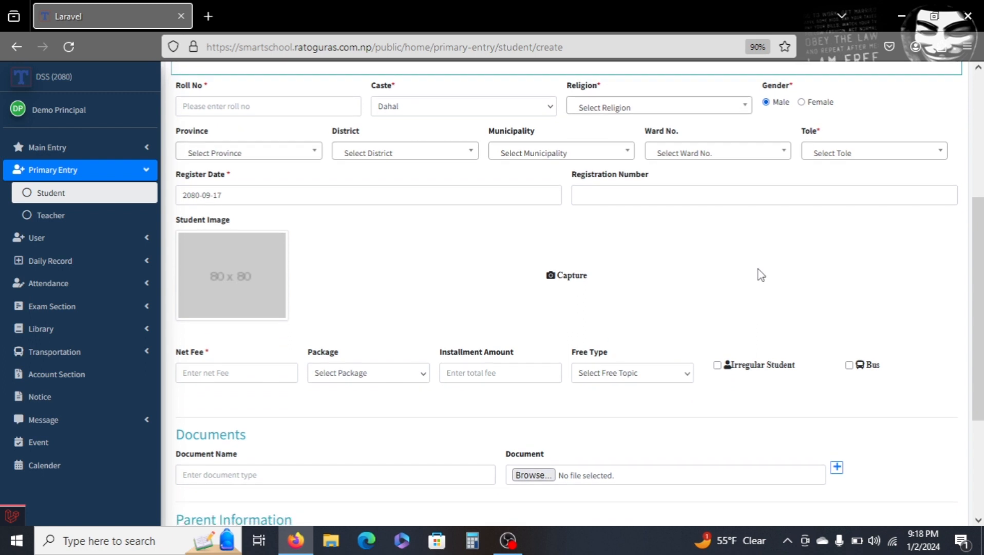
pyautogui.scroll(-2, 761, 275)
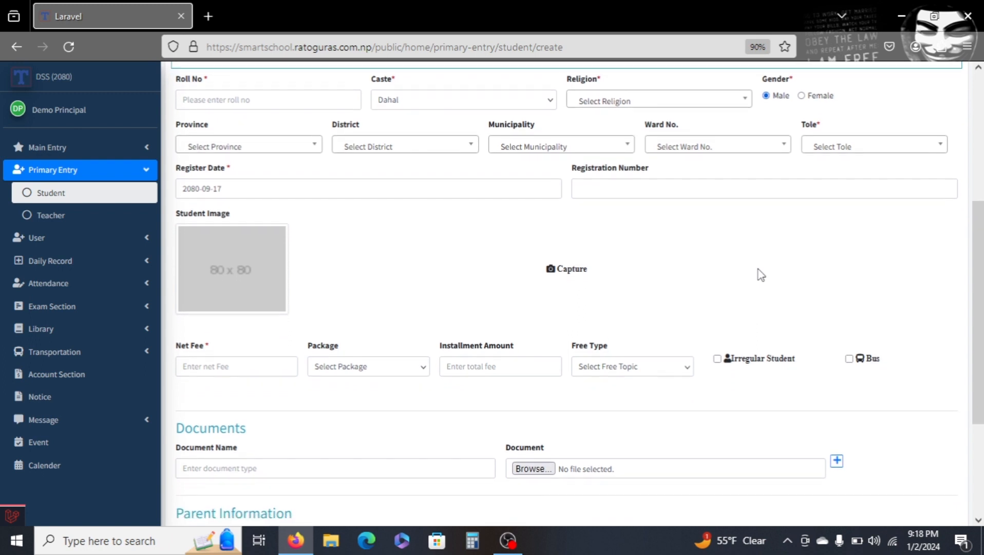
pyautogui.scroll(-1, 761, 275)
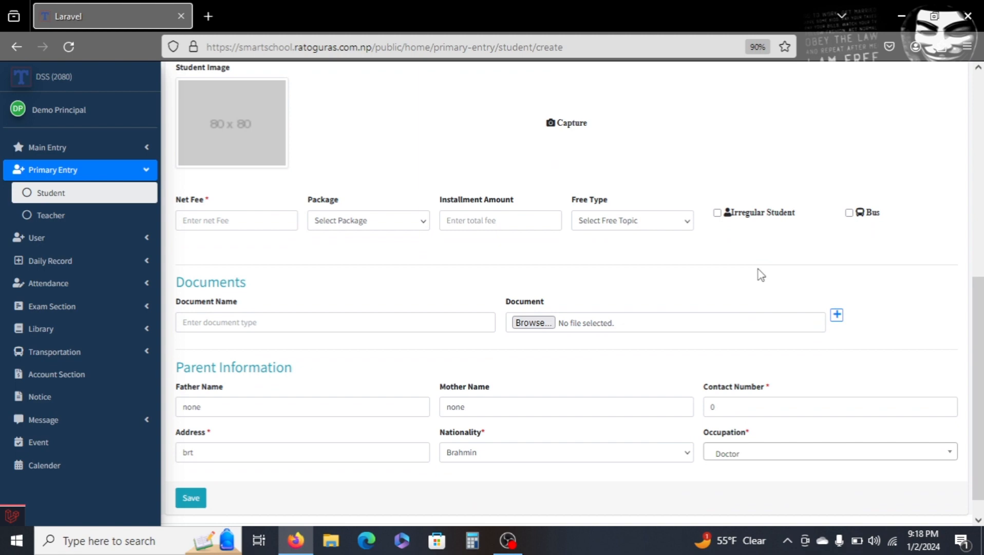
pyautogui.scroll(-1, 919, 288)
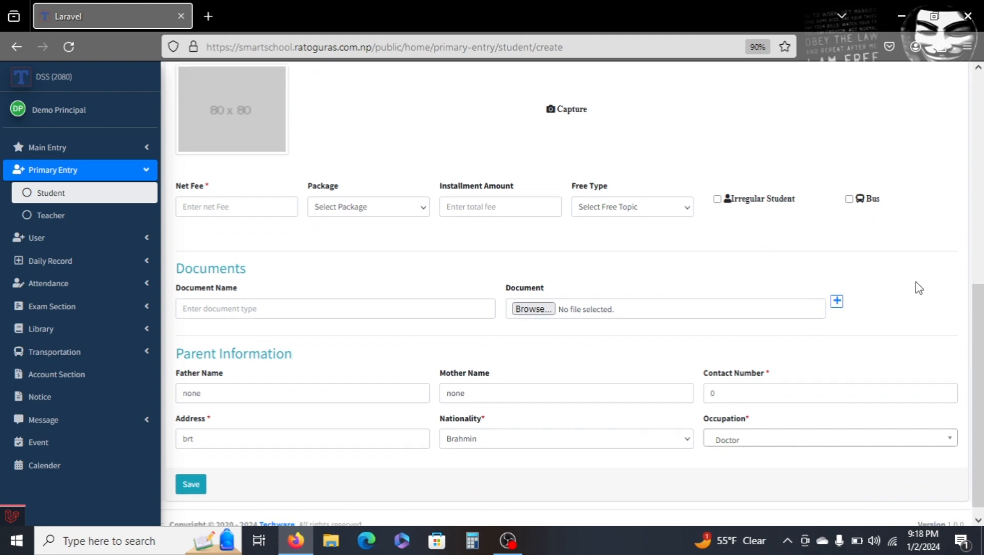
pyautogui.scroll(2, 919, 288)
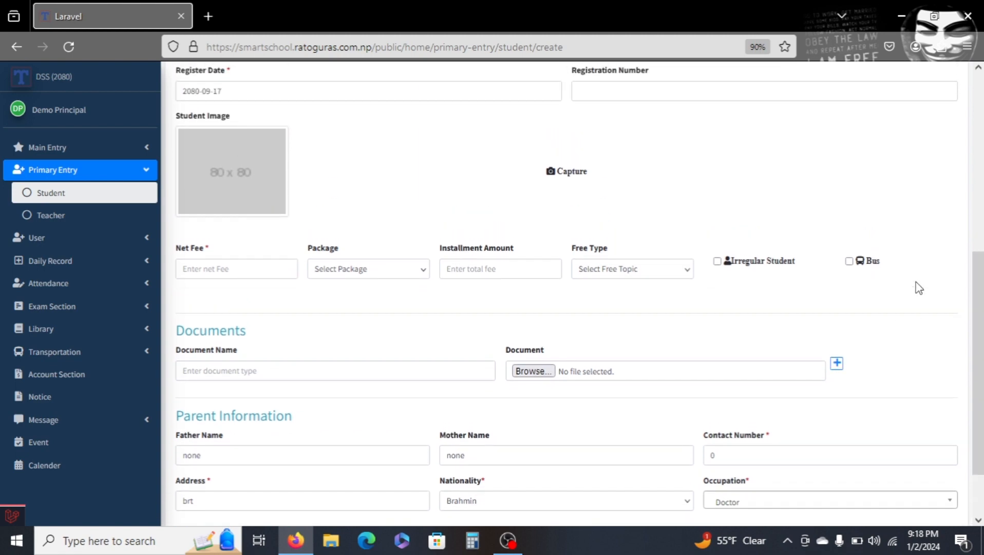
pyautogui.scroll(-2, 919, 288)
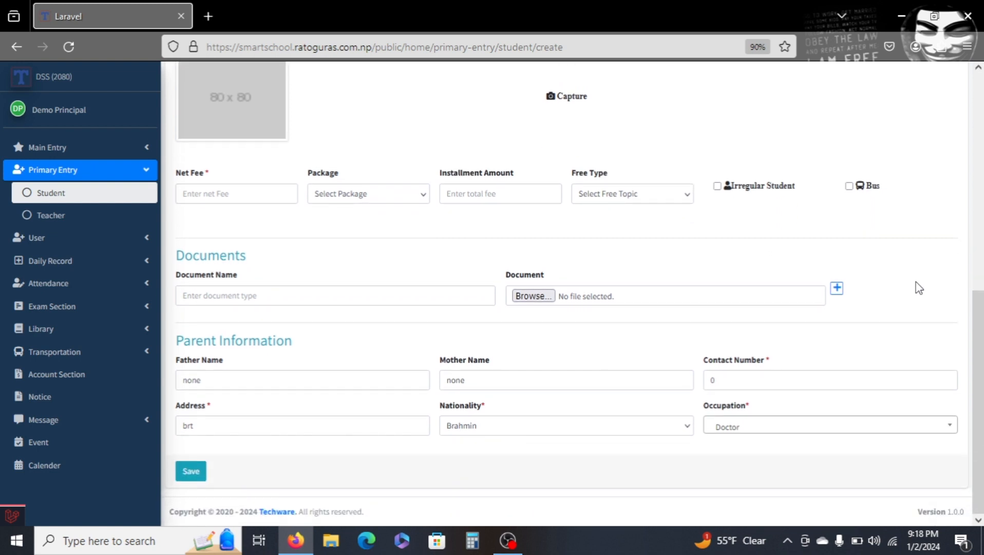
# Open the Teacher list under Primary Entry and start adding a new teacher.
pyautogui.click(338, 380)
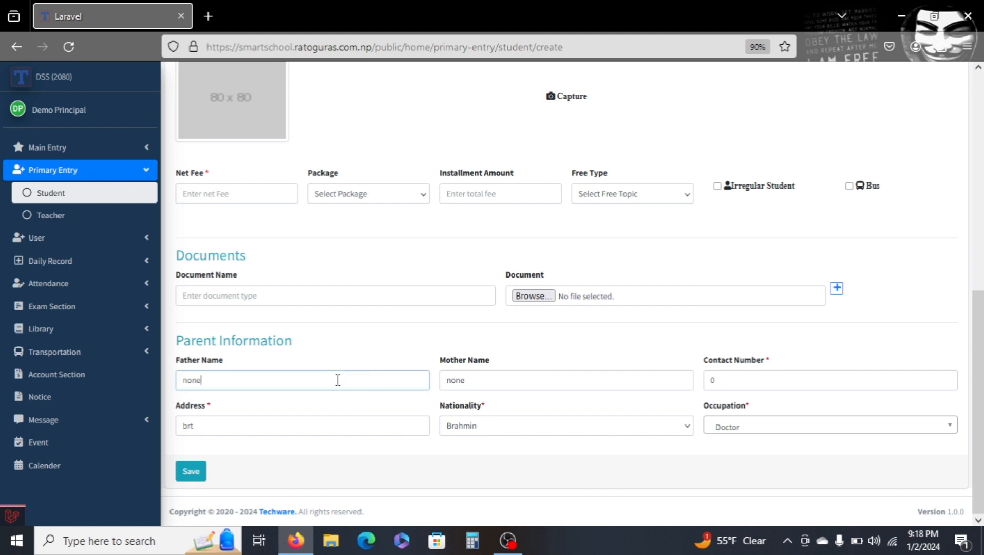
pyautogui.click(485, 379)
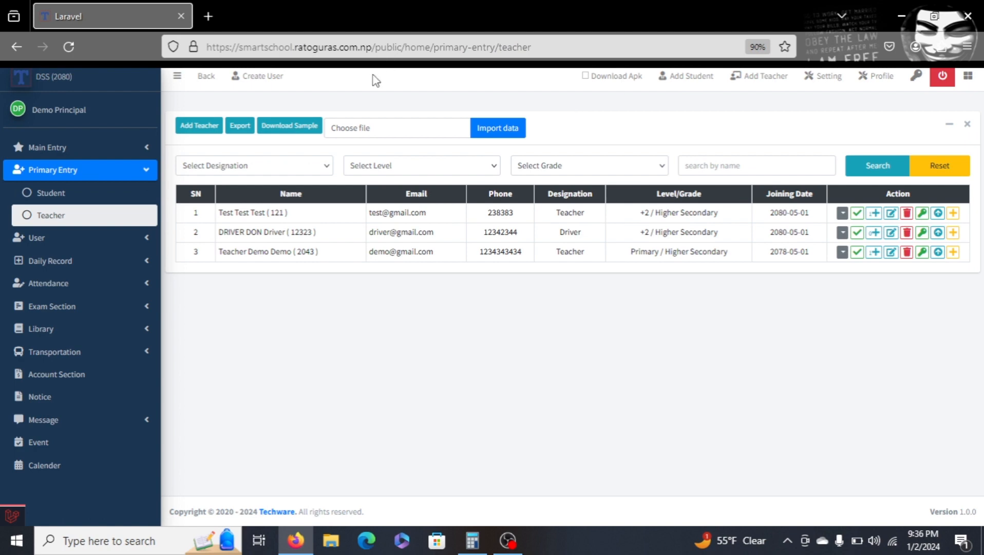
pyautogui.click(191, 131)
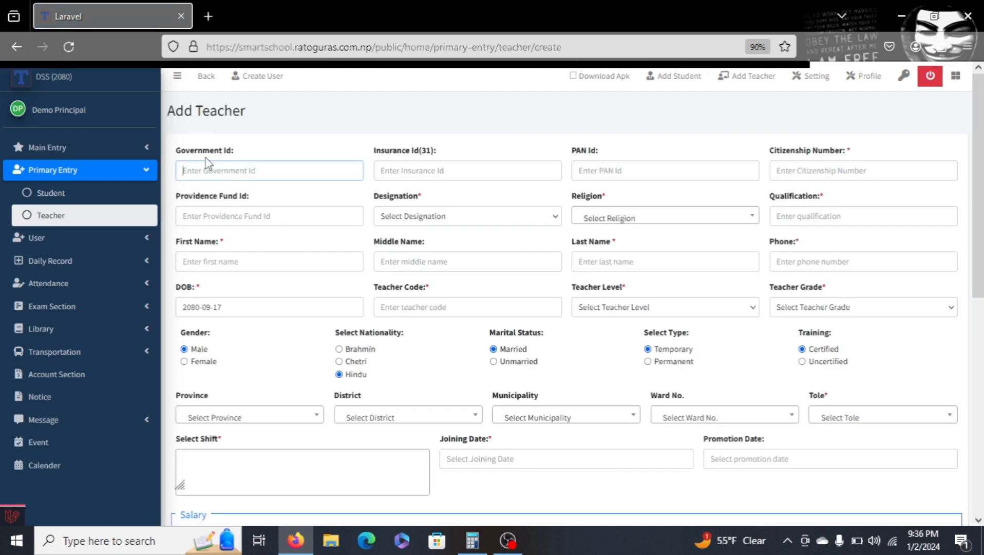
# Examine the Add Teacher form's ID, name, level, grade, address, salary and login fields.
pyautogui.click(388, 164)
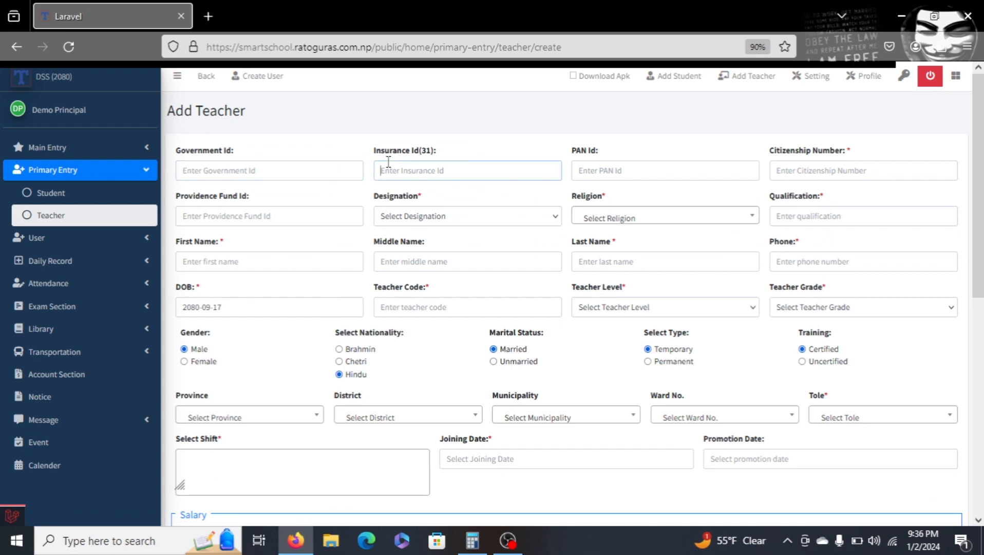
pyautogui.click(282, 261)
pyautogui.click(406, 259)
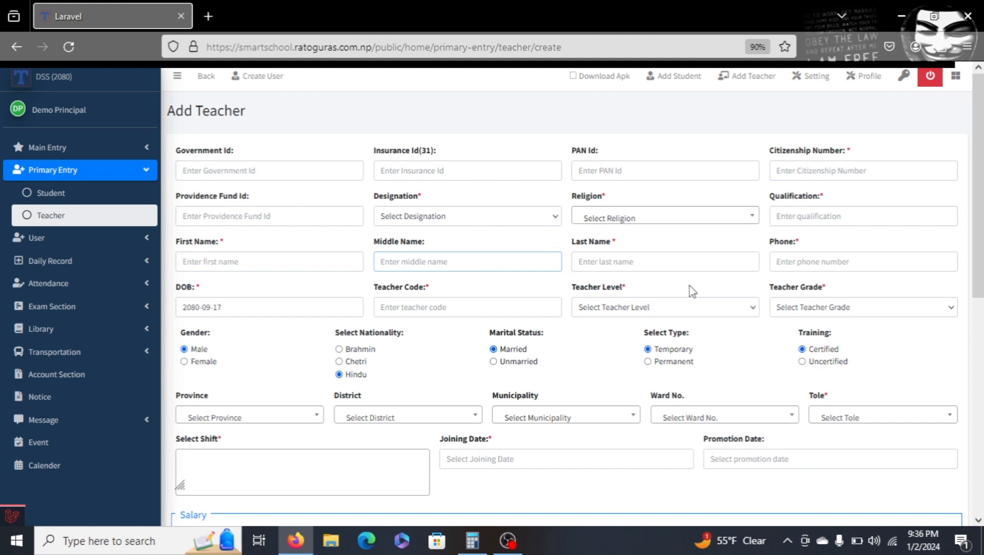
pyautogui.click(586, 311)
pyautogui.click(585, 312)
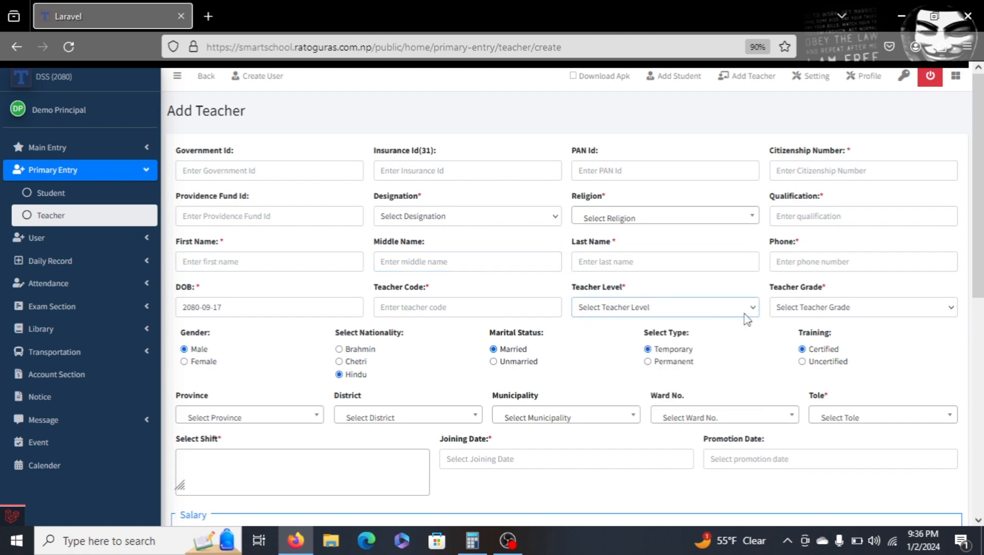
pyautogui.click(811, 309)
pyautogui.click(811, 309)
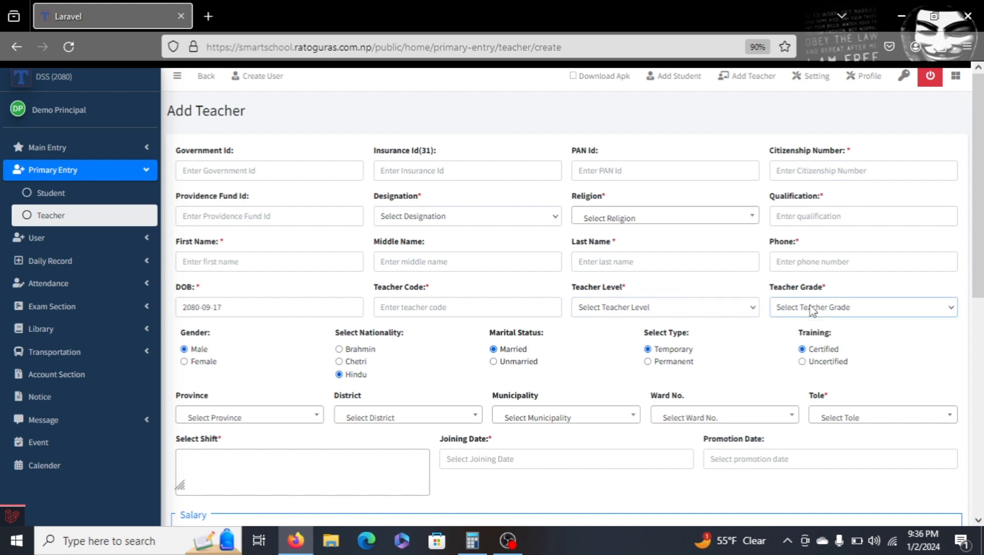
pyautogui.scroll(-3, 812, 310)
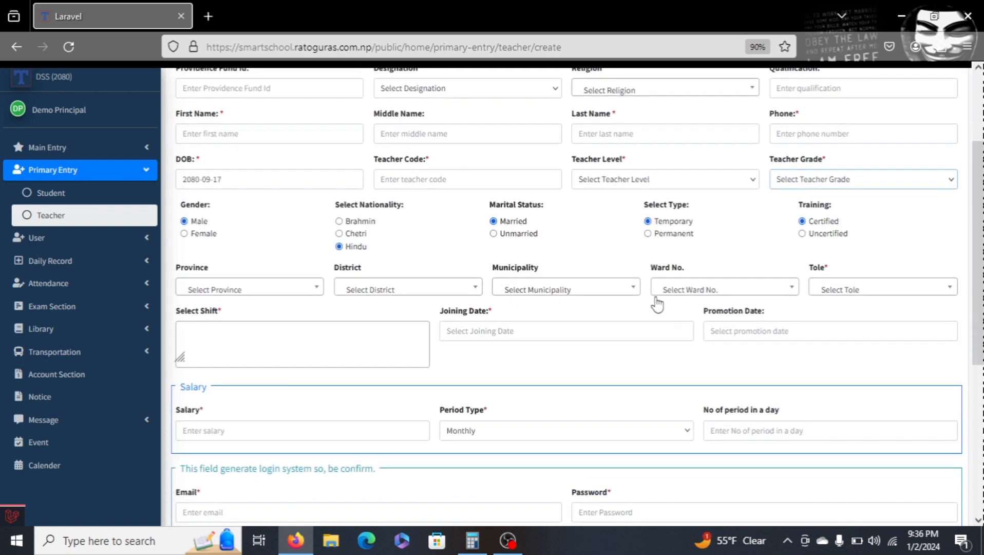
pyautogui.scroll(-1, 657, 304)
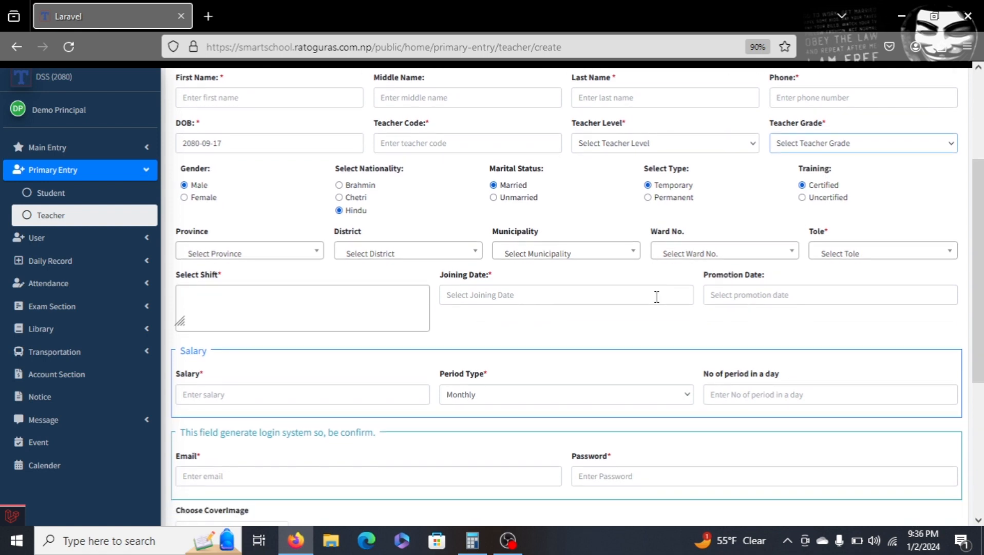
pyautogui.scroll(-5, 657, 296)
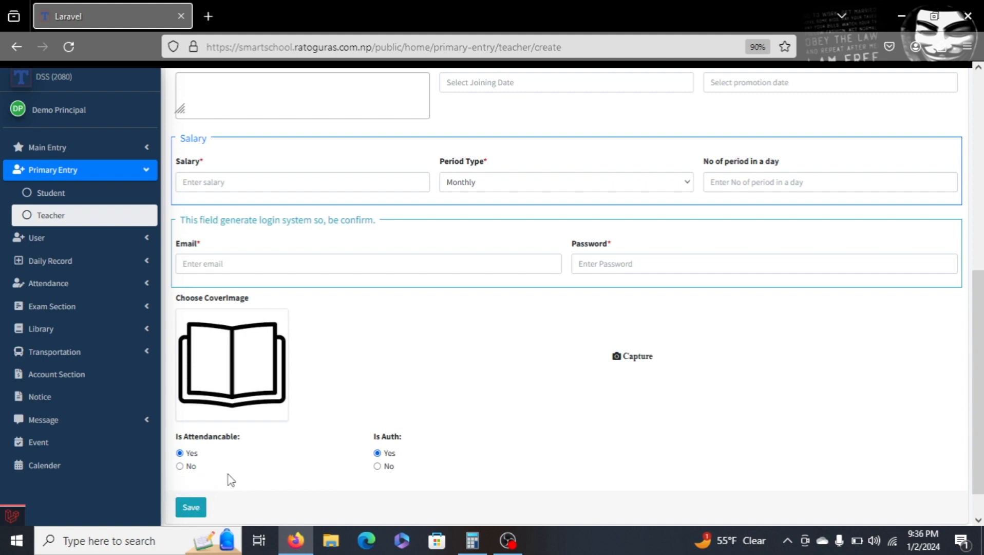
# Try to save the empty Add Teacher form, then return to the Teacher list.
pyautogui.click(198, 509)
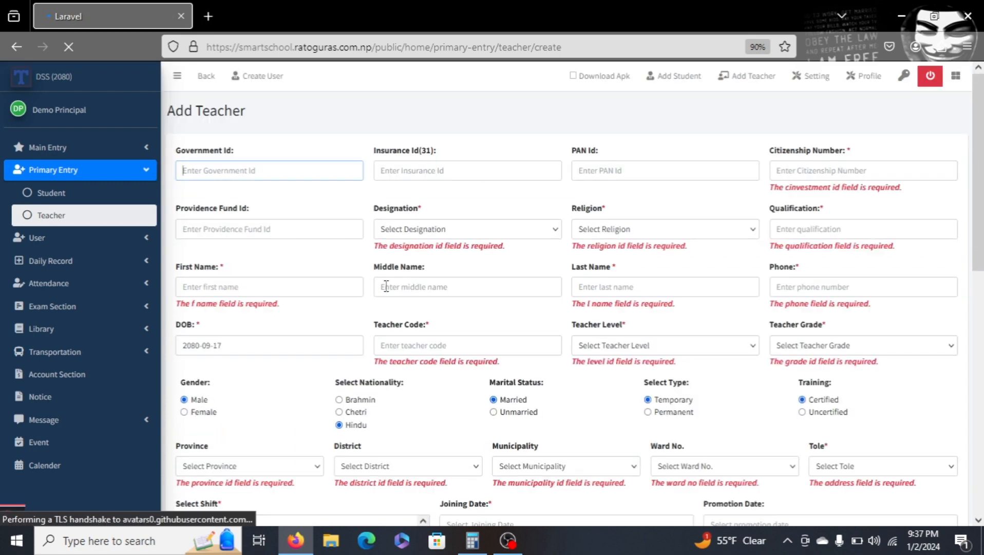
pyautogui.click(104, 225)
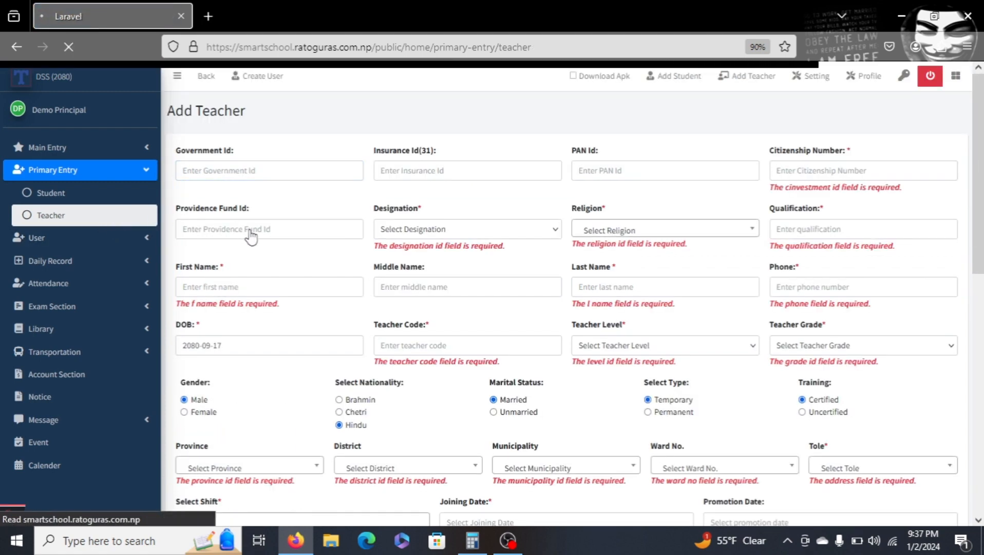